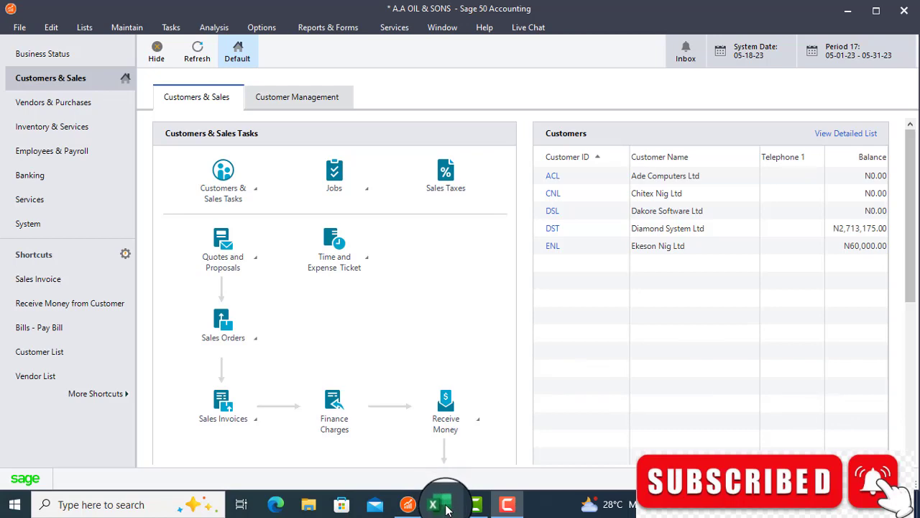
- Switch to the Sage 50 Advance Case Study workbook in Excel and examine the Cash Purchases transaction
mouse_move(445, 507)
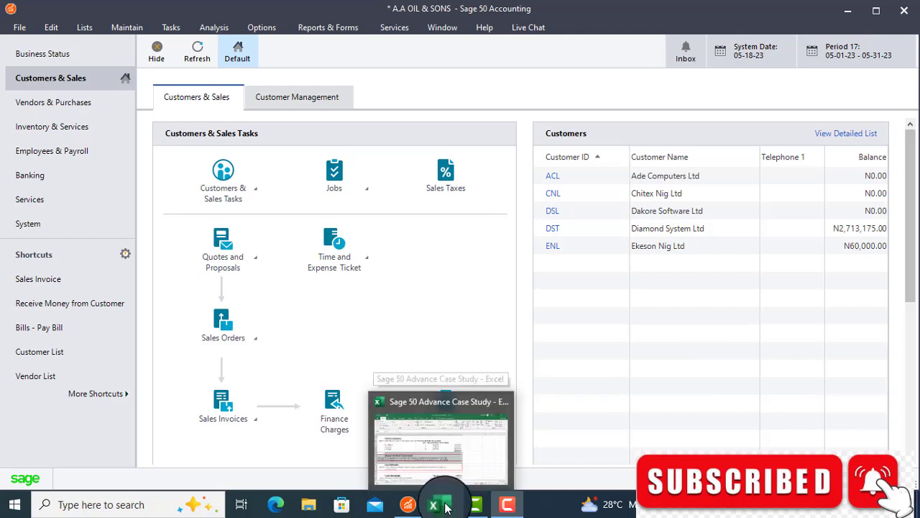
click(445, 507)
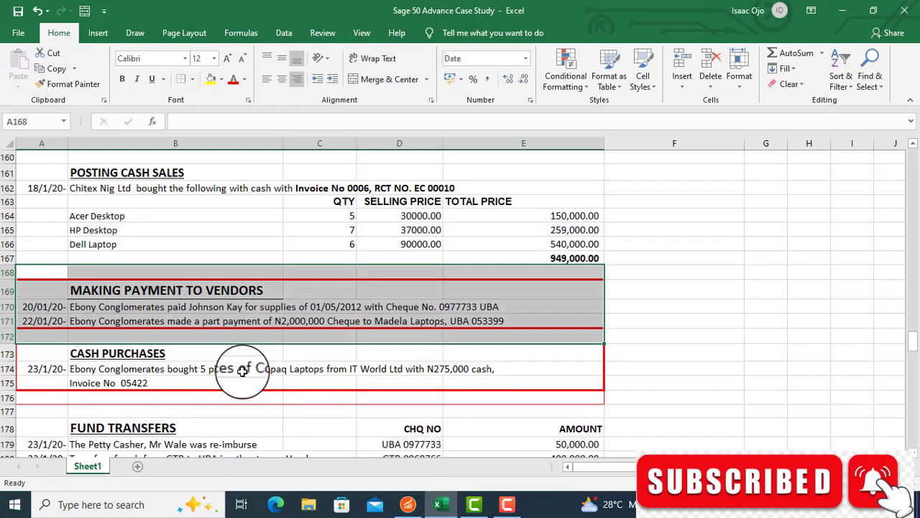
click(191, 336)
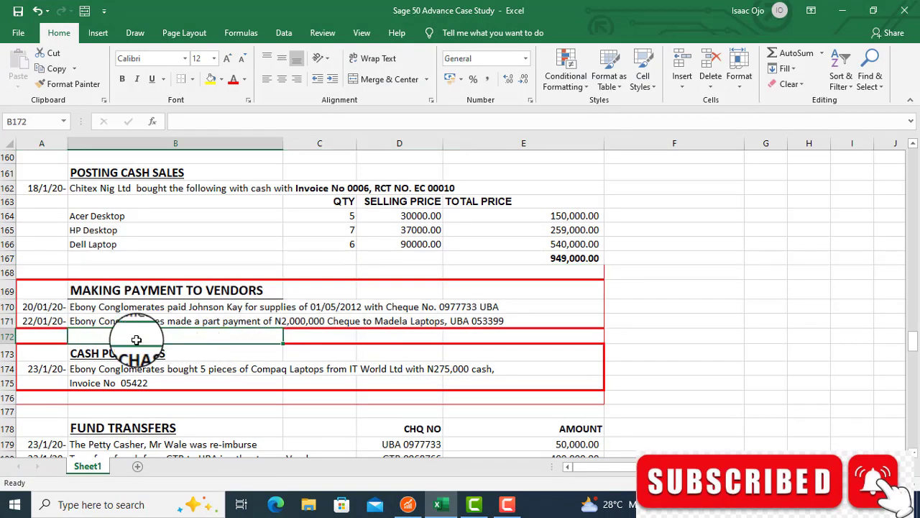
click(58, 352)
click(87, 353)
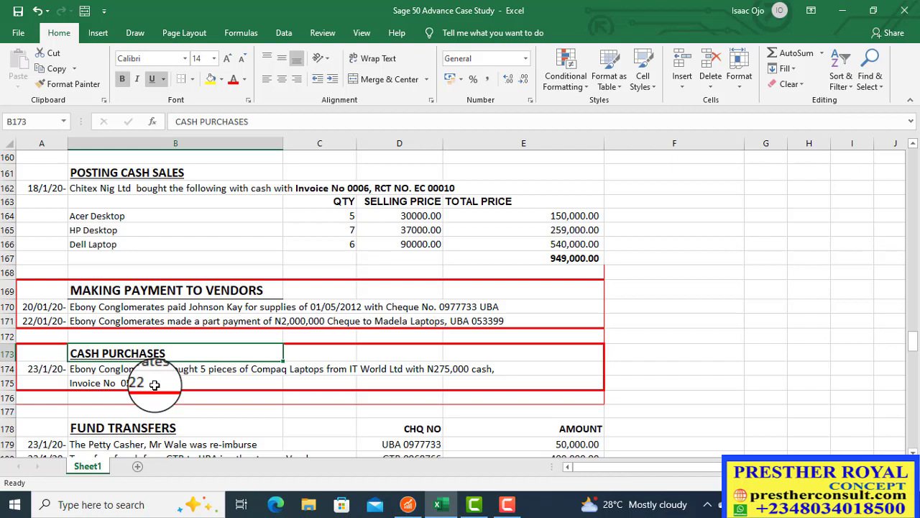
- Change the invoice number under the Cash Purchases entry to 05423
click(155, 385)
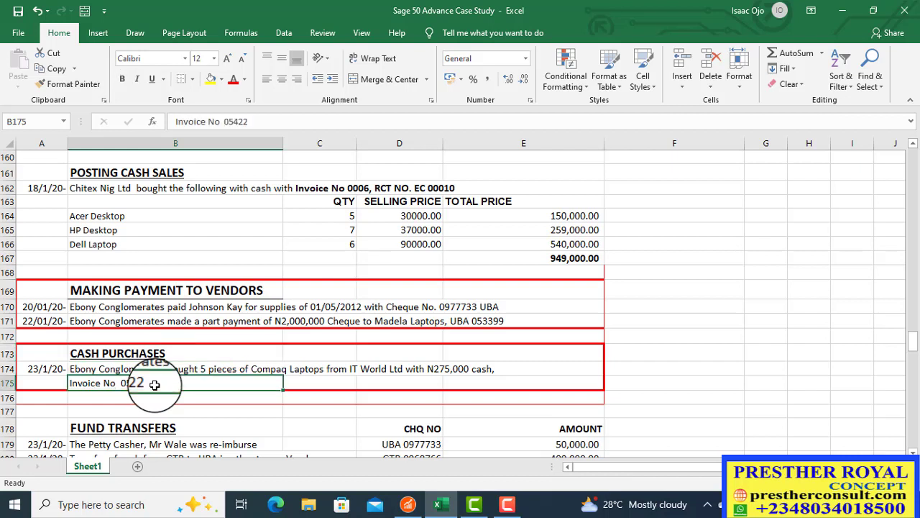
double_click(154, 384)
key(BackSpace)
text(3)
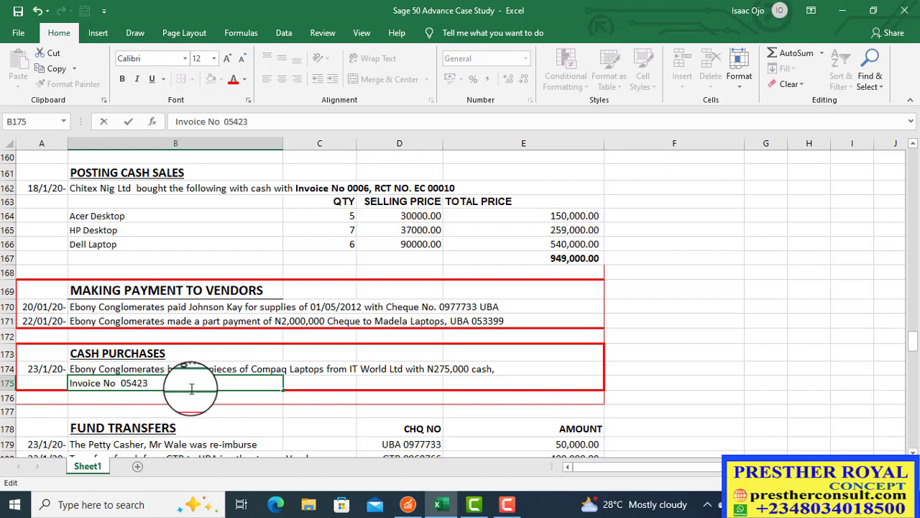
click(289, 381)
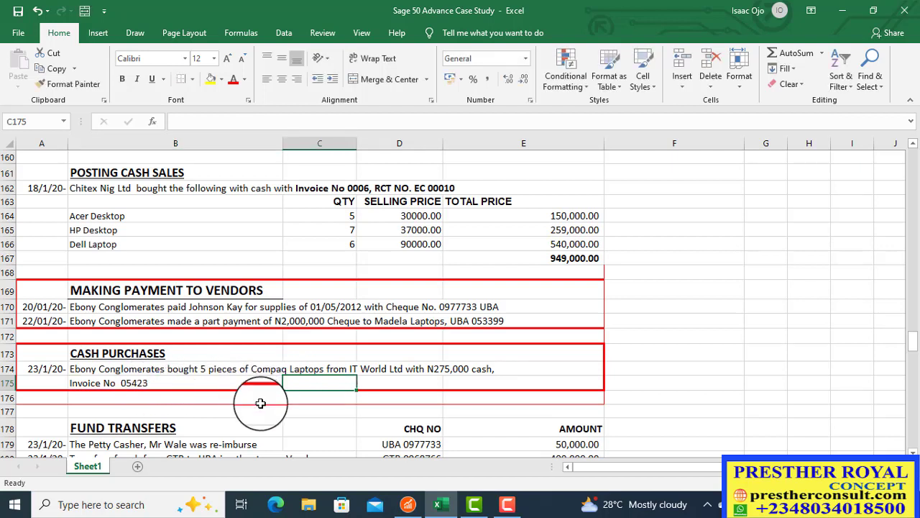
- Switch to Sage 50, start a new Purchases/Receive Inventory entry and choose IT World LTD (IWL) as the vendor
click(413, 509)
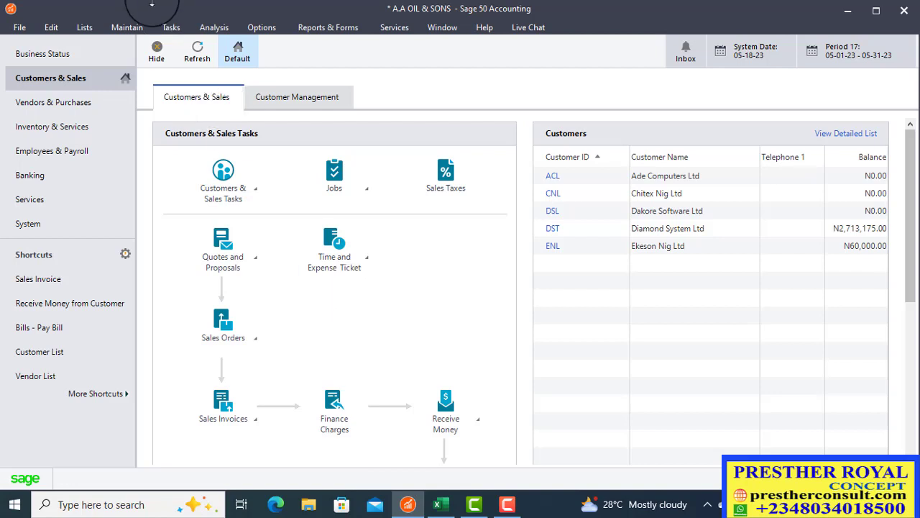
click(179, 33)
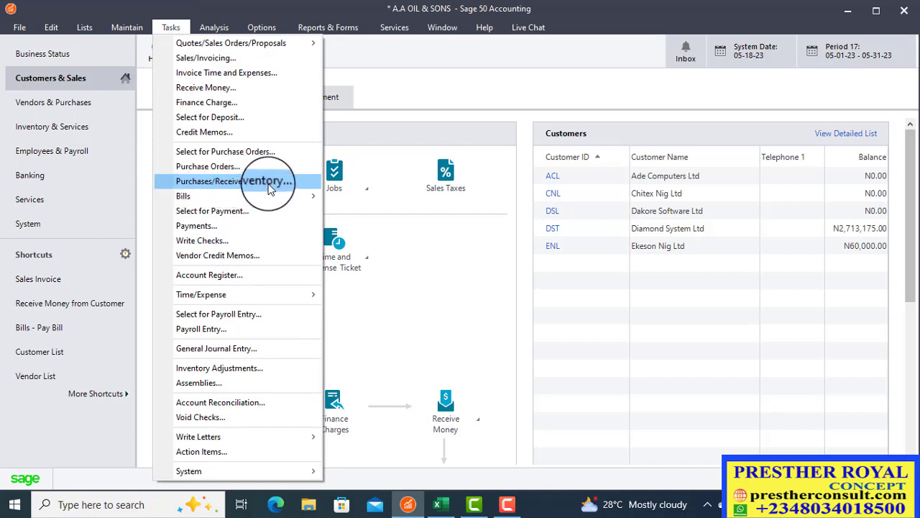
click(270, 187)
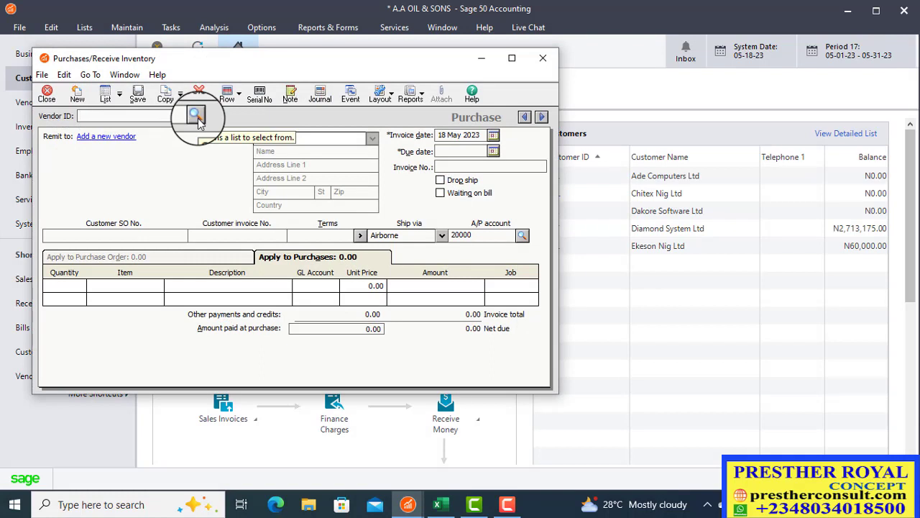
click(196, 116)
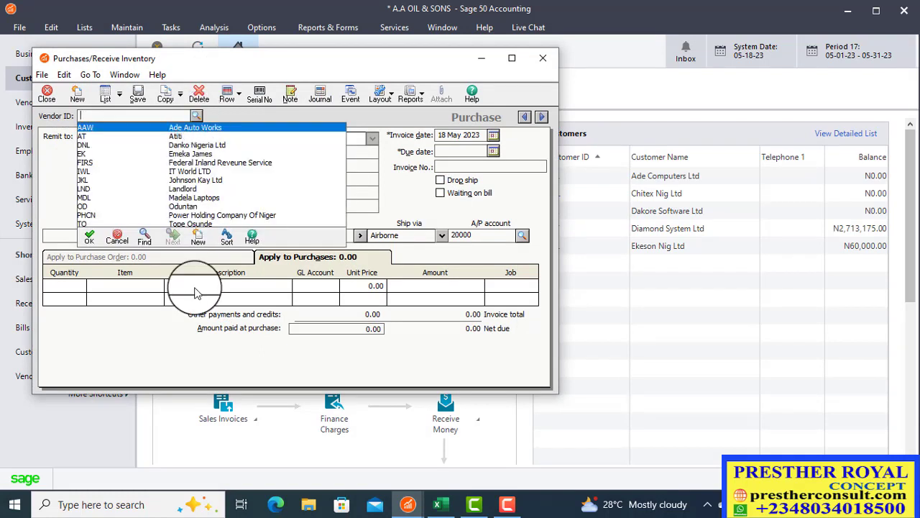
mouse_move(437, 508)
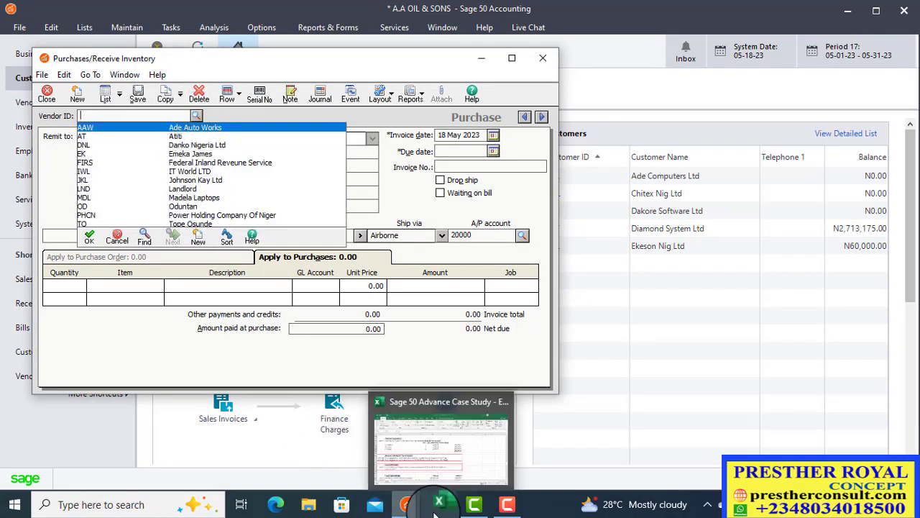
click(433, 476)
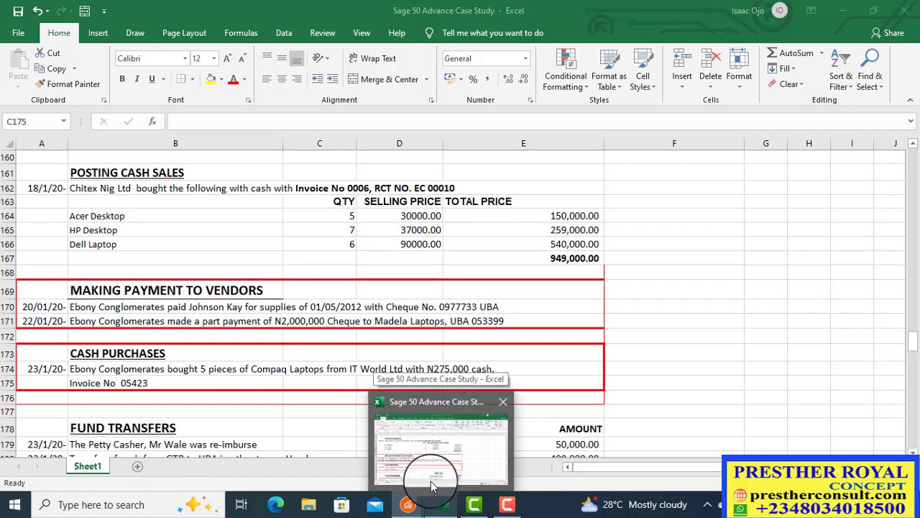
click(407, 504)
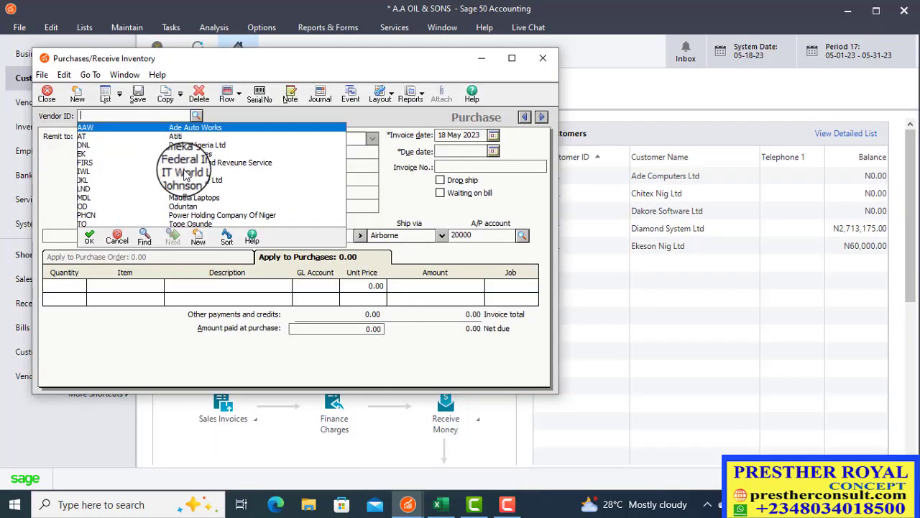
double_click(185, 175)
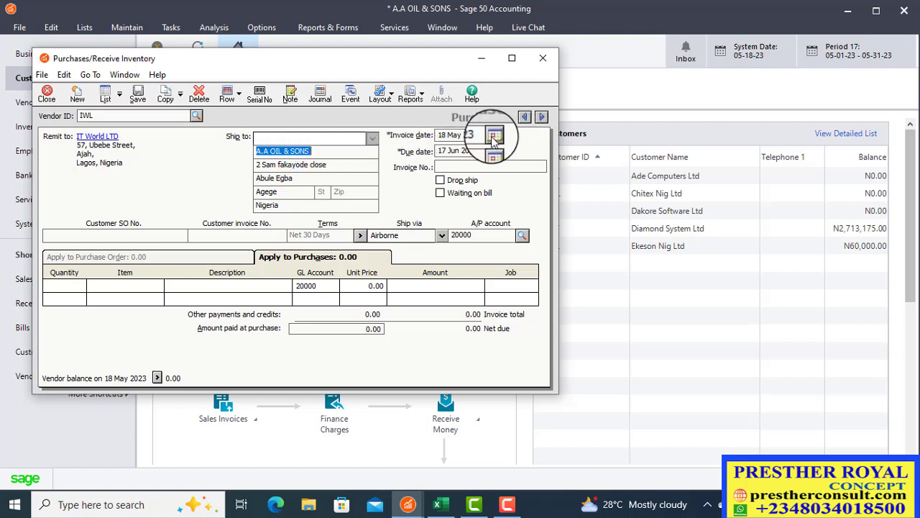
- Set both the invoice date and the due date of the purchase to 18 May 2023
click(494, 136)
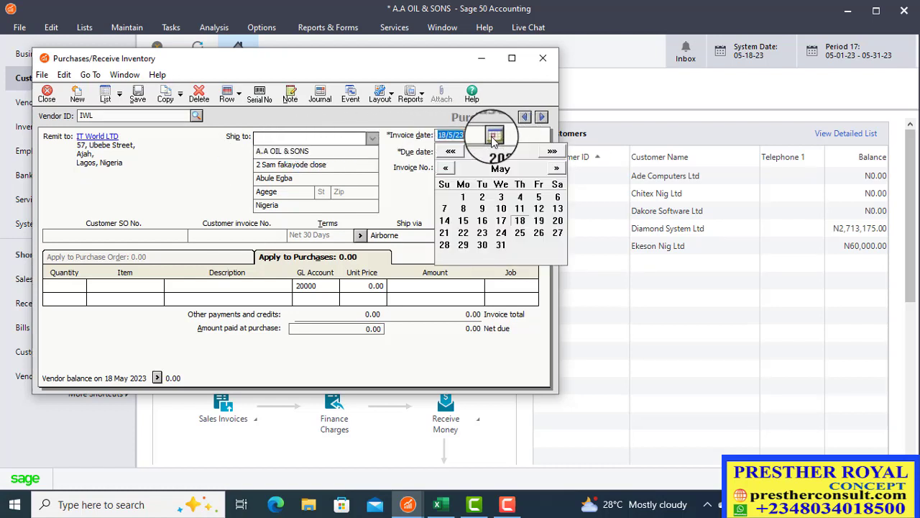
click(520, 222)
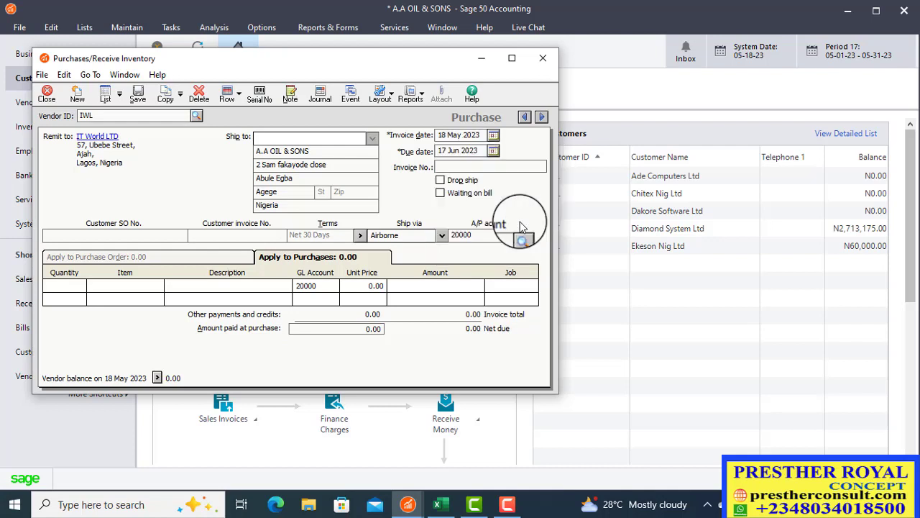
click(494, 152)
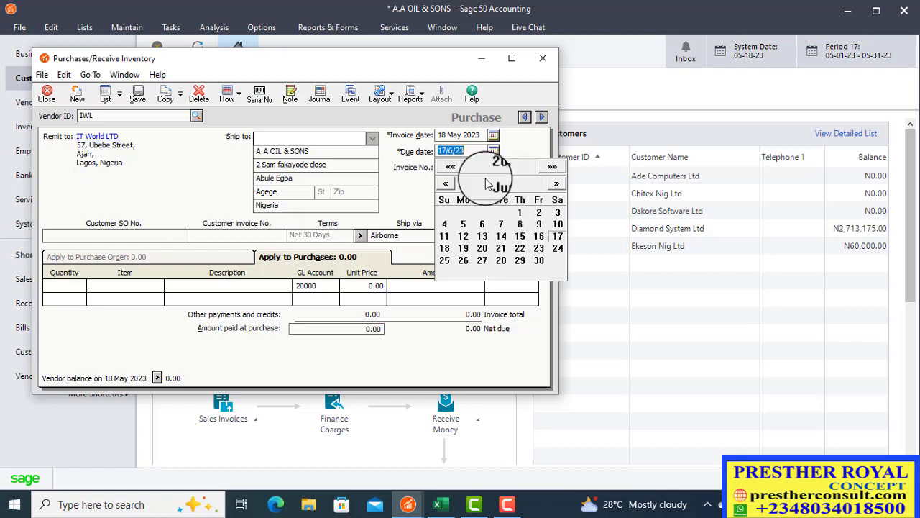
click(445, 186)
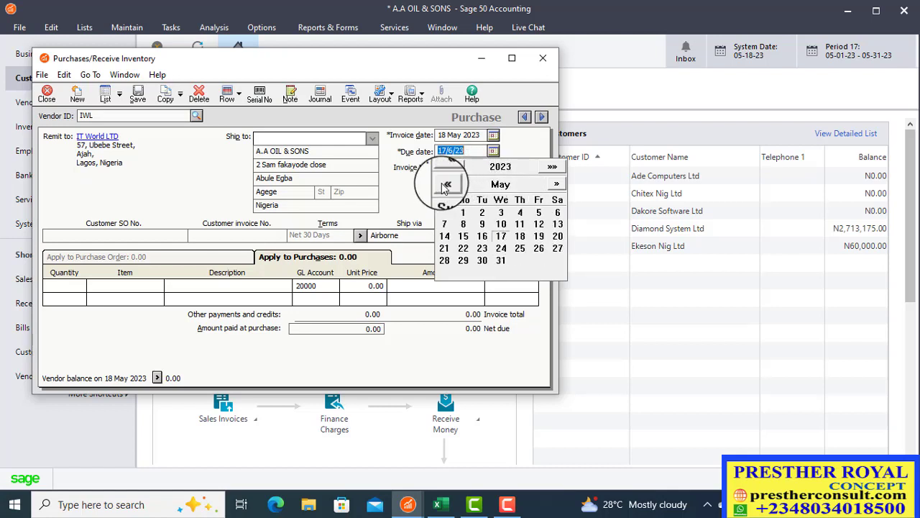
click(525, 234)
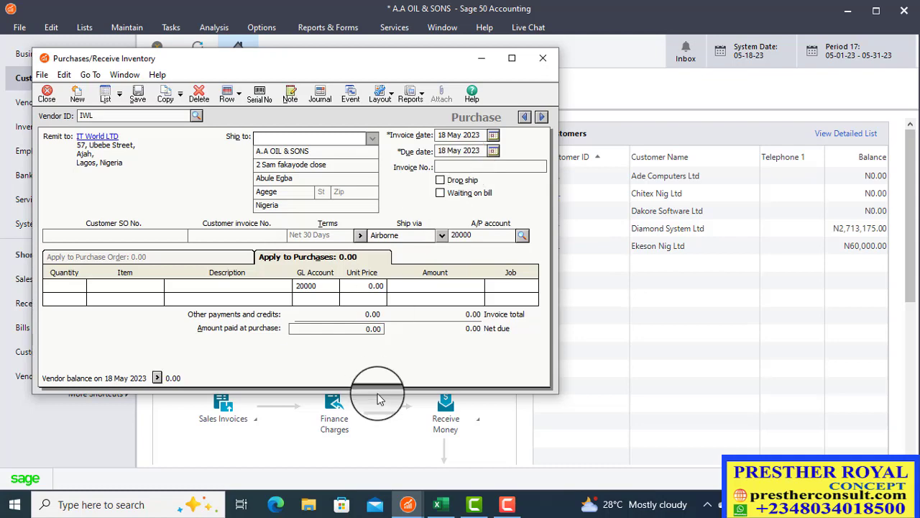
- Check the invoice number in the Excel case study and enter 05423 as the purchase's invoice number in Sage 50
click(441, 505)
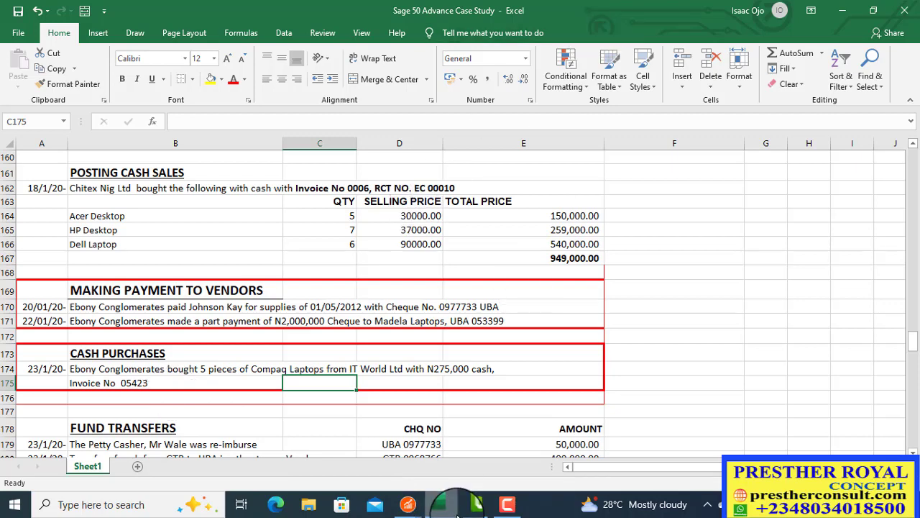
click(444, 509)
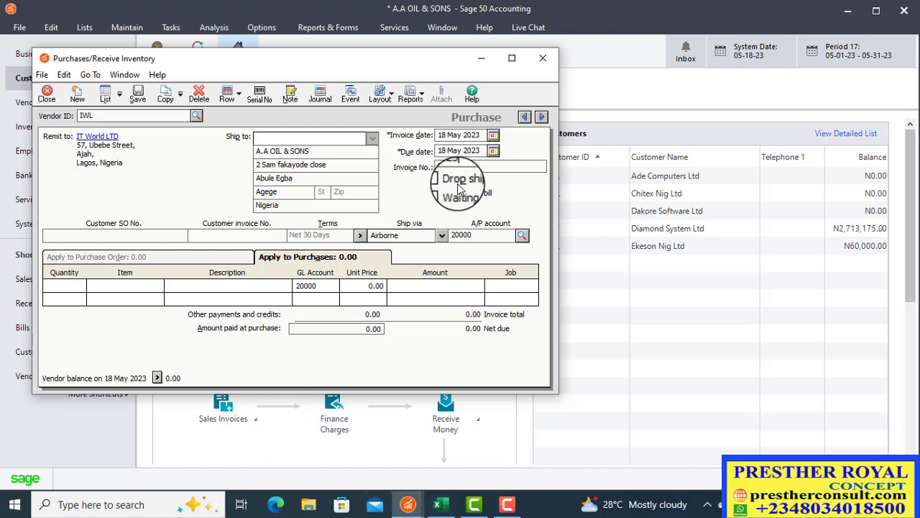
text(05423)
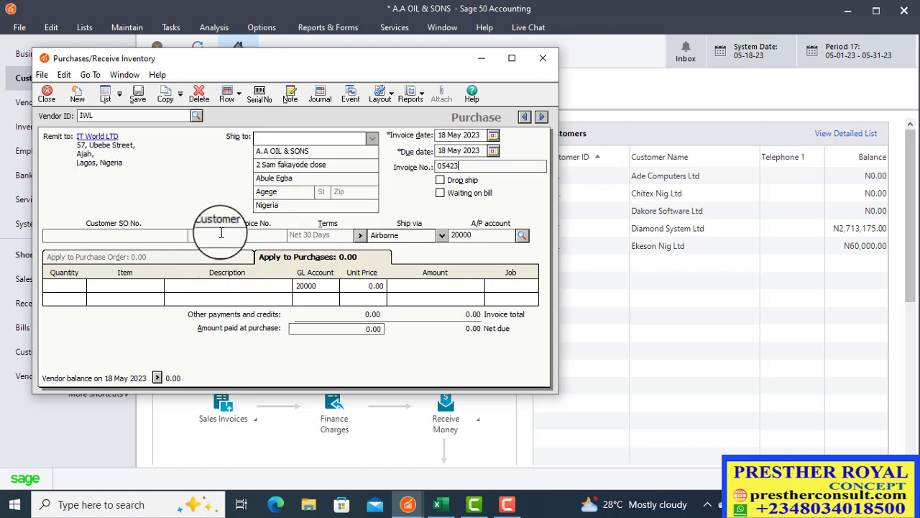
- Add a purchase line for 5 Compaq Laptops (item CLT), checking the quantity against the Excel case study
click(81, 286)
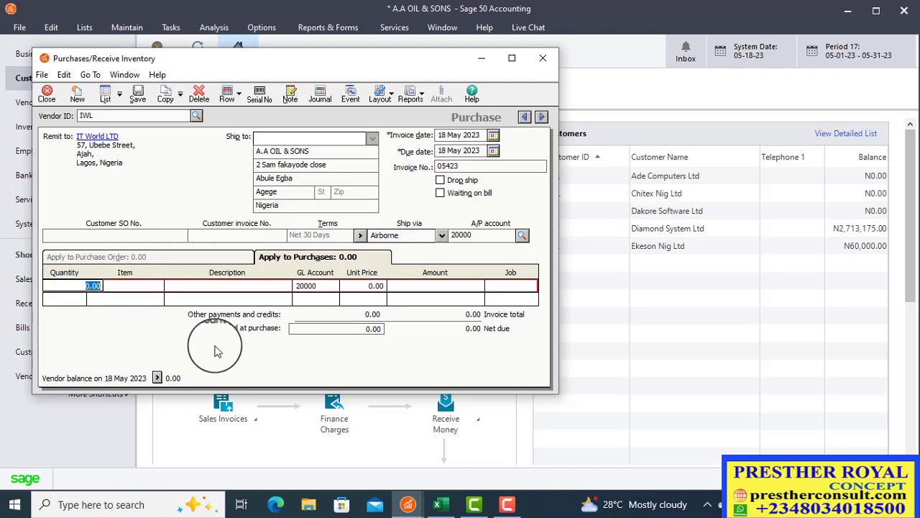
click(436, 507)
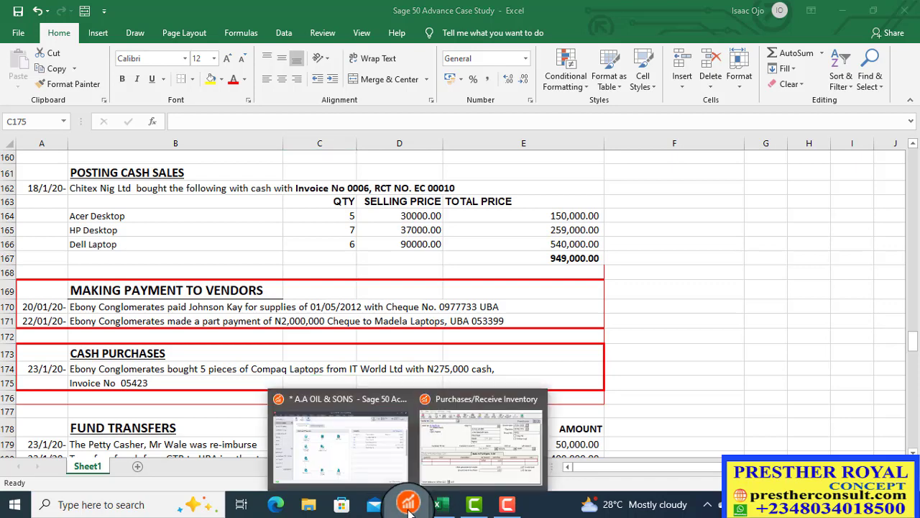
click(436, 510)
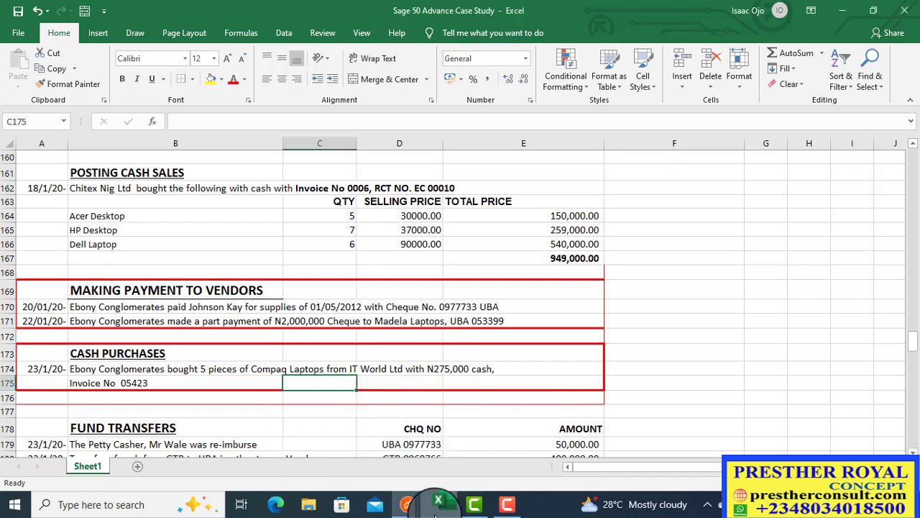
click(407, 504)
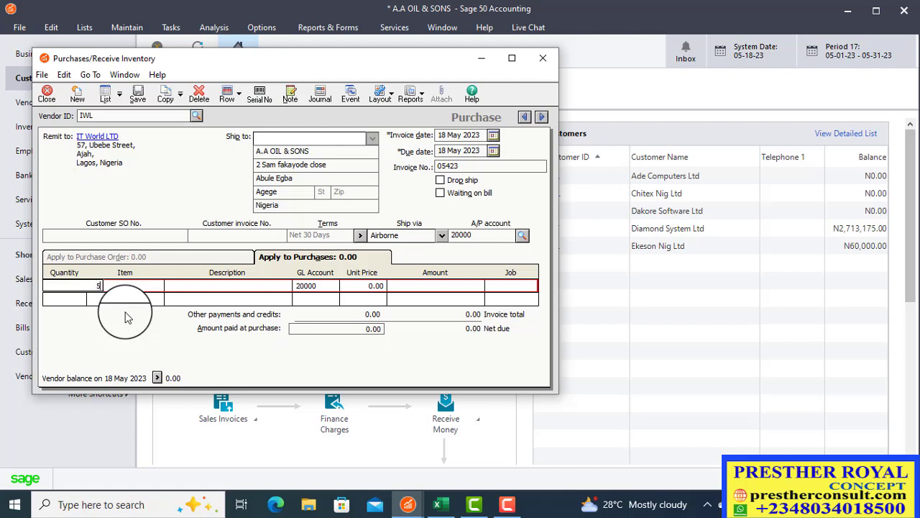
key(Tab)
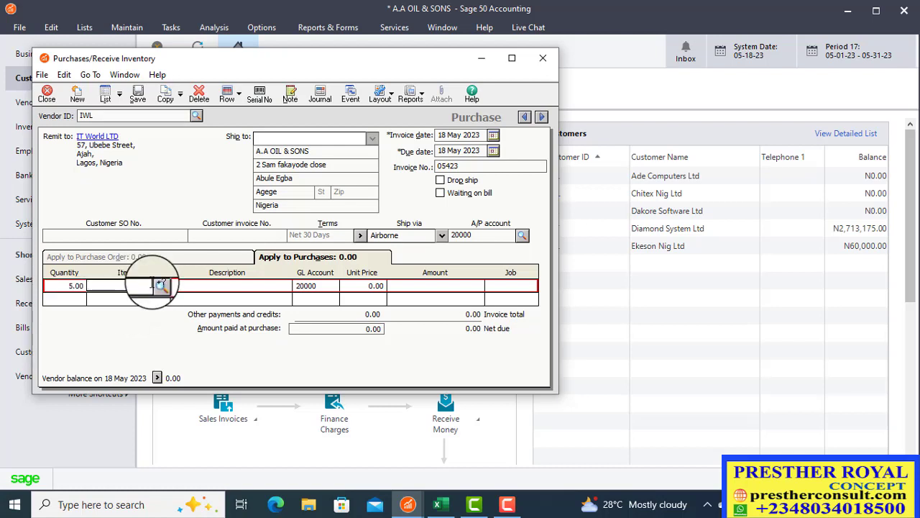
click(158, 286)
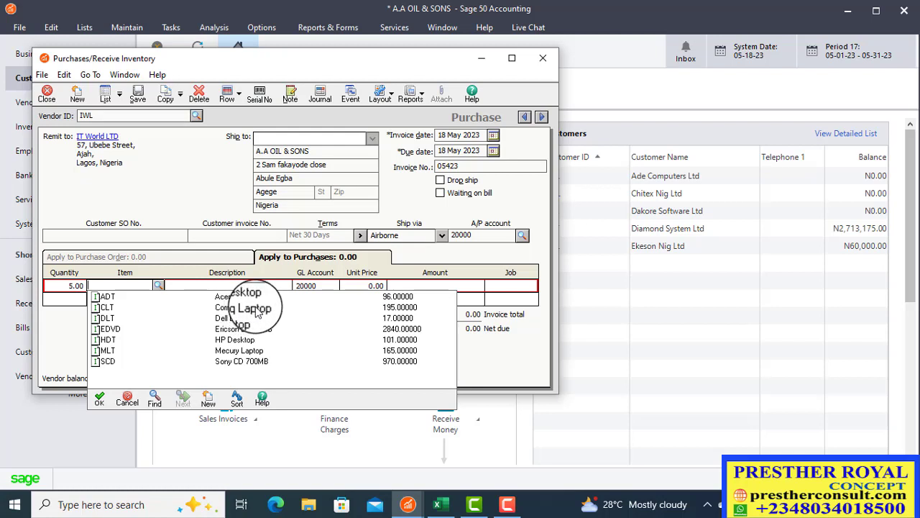
double_click(256, 307)
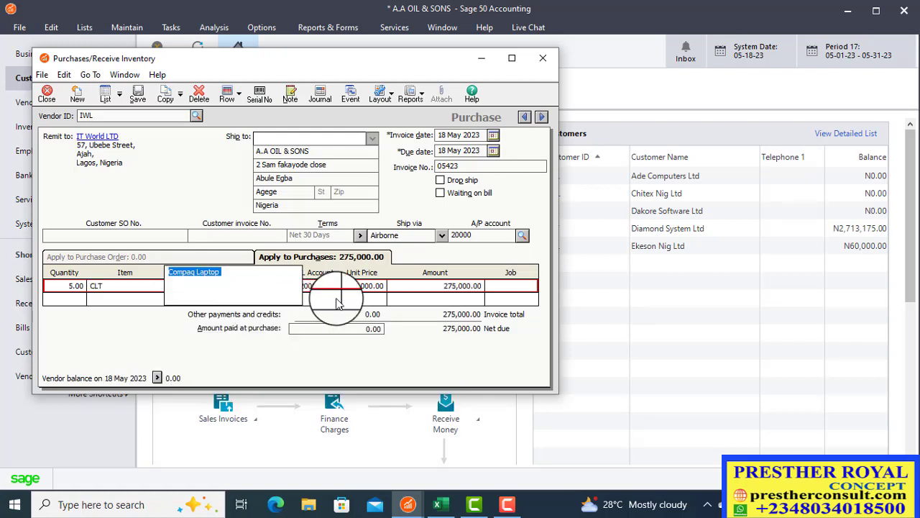
click(409, 286)
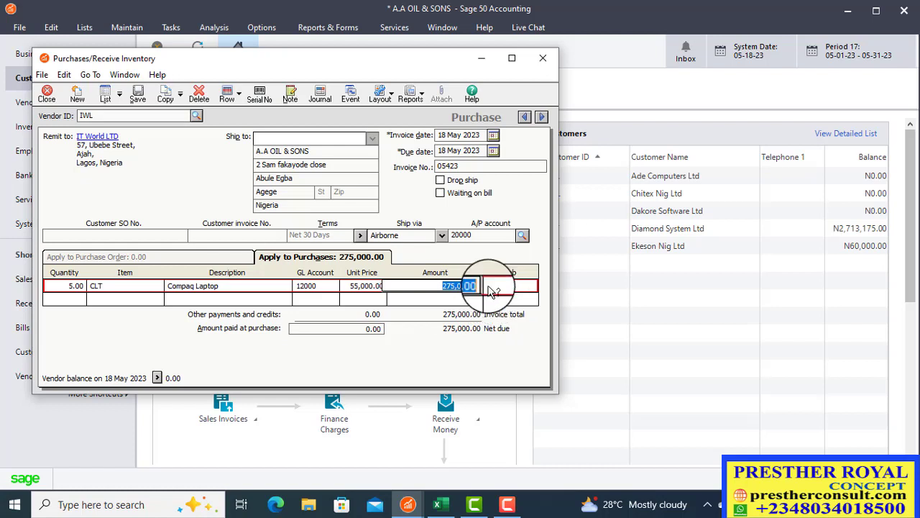
click(288, 286)
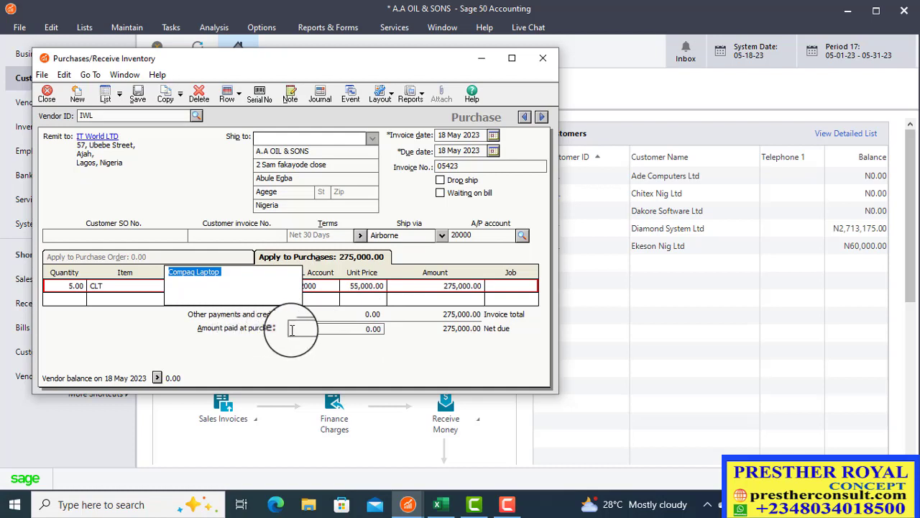
- Enter 275,000 as the amount paid at purchase and CH 0012 as the payment reference, checking the purchase details in the Excel case study
click(317, 330)
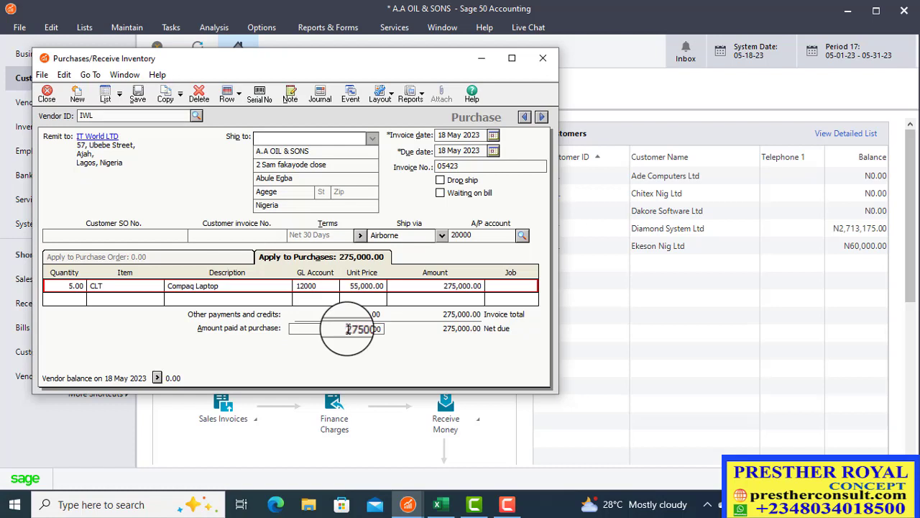
key(Tab)
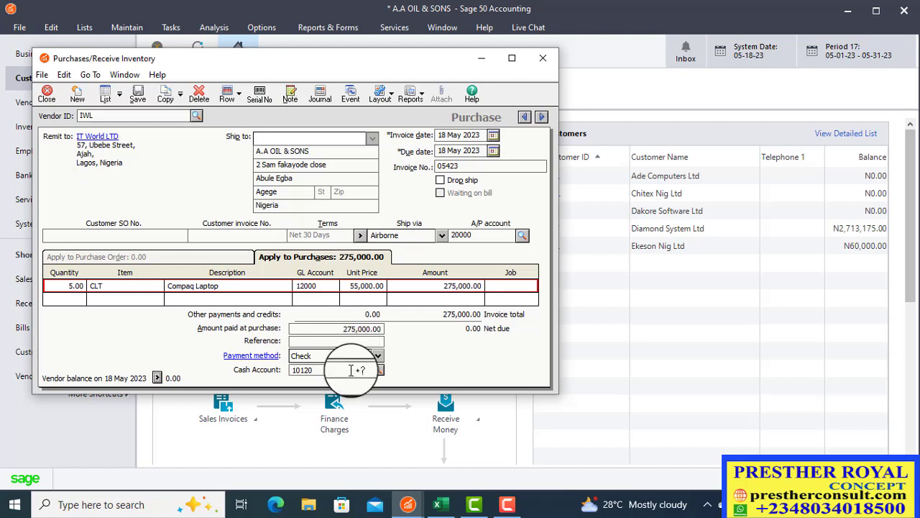
click(346, 340)
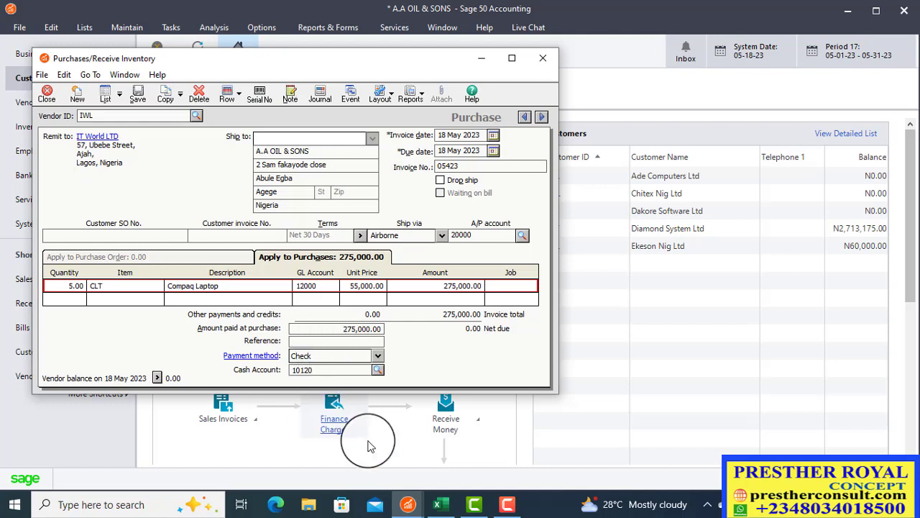
mouse_move(407, 511)
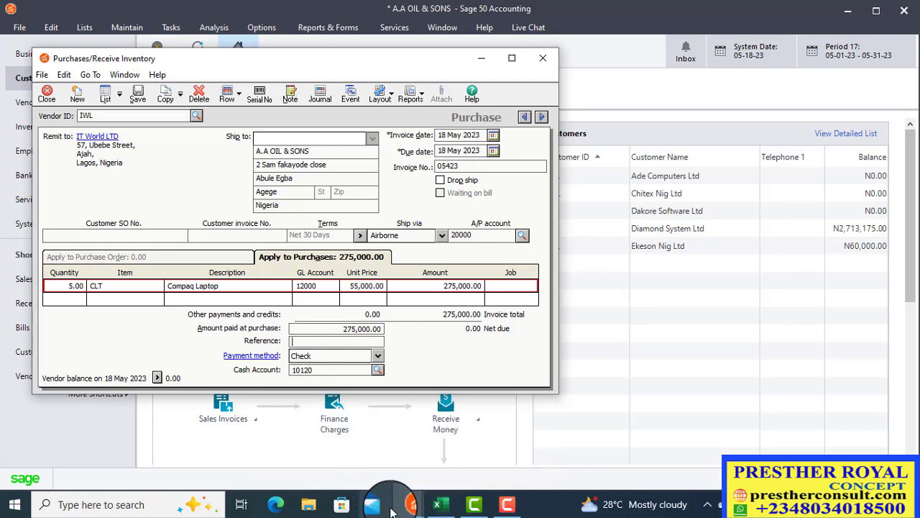
click(443, 507)
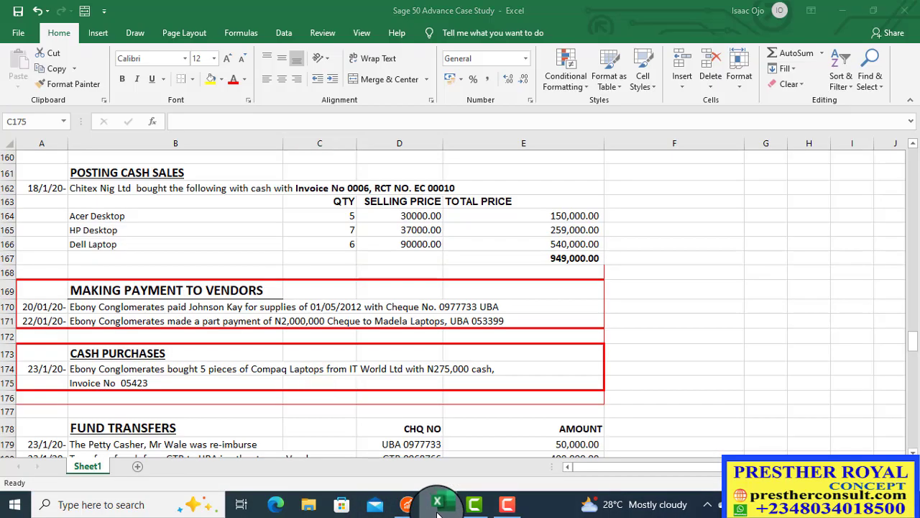
click(407, 504)
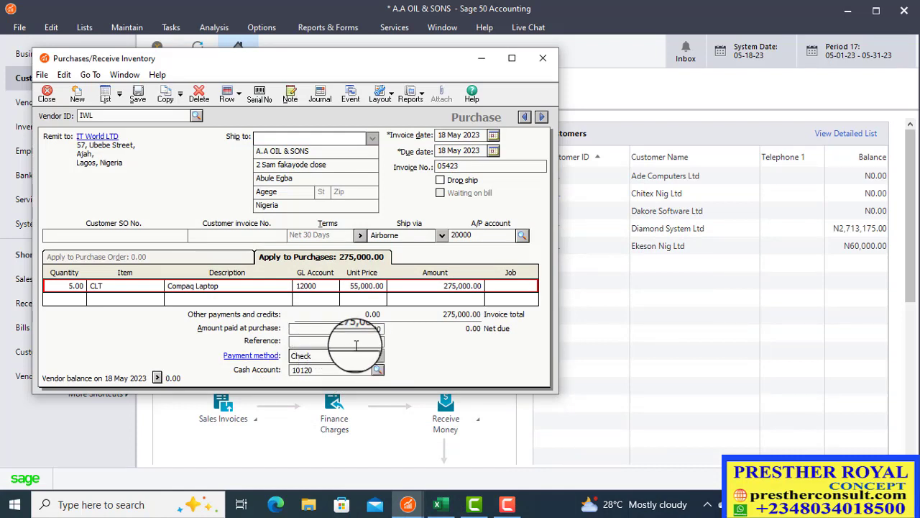
click(353, 341)
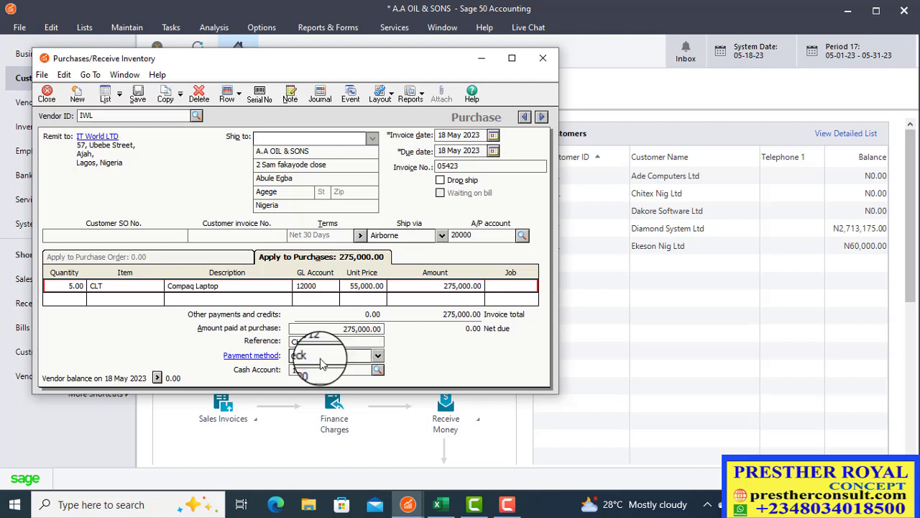
- Set the payment method to Cash with cash account 10100 (Cash on Hand) and save the purchase
click(378, 357)
click(346, 368)
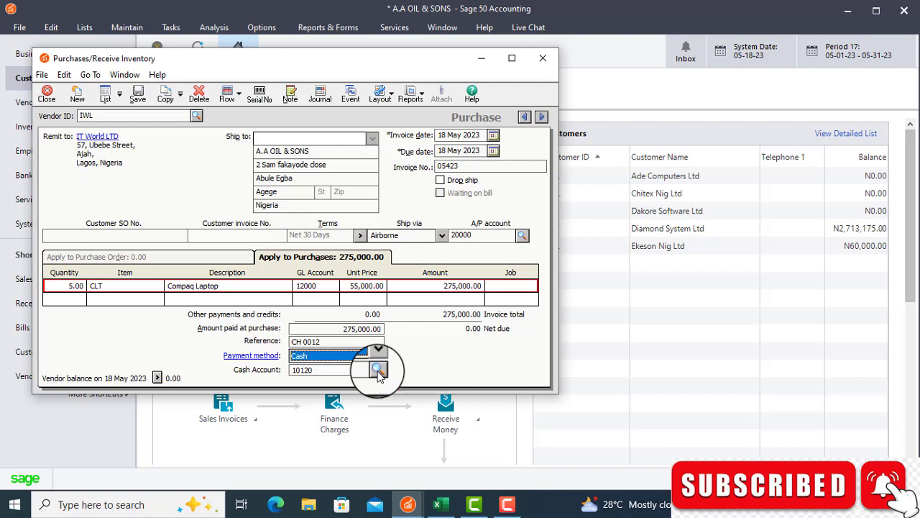
click(378, 369)
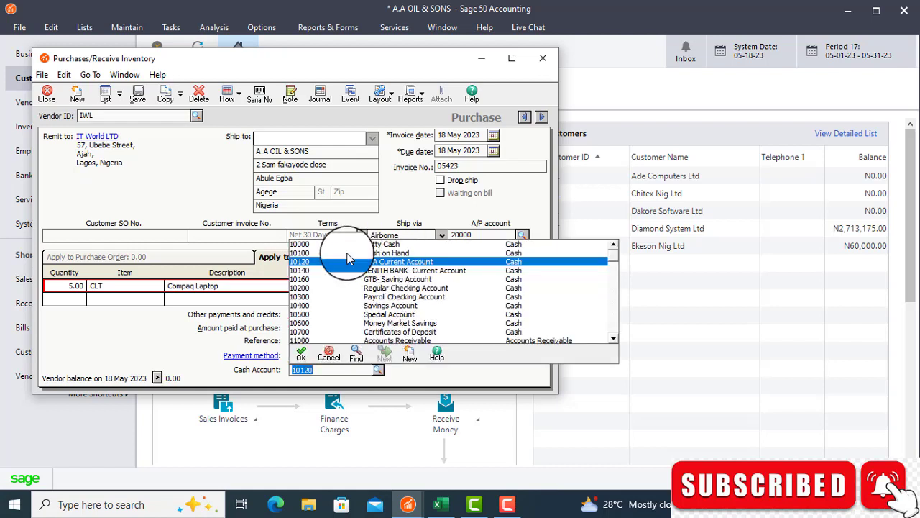
double_click(370, 252)
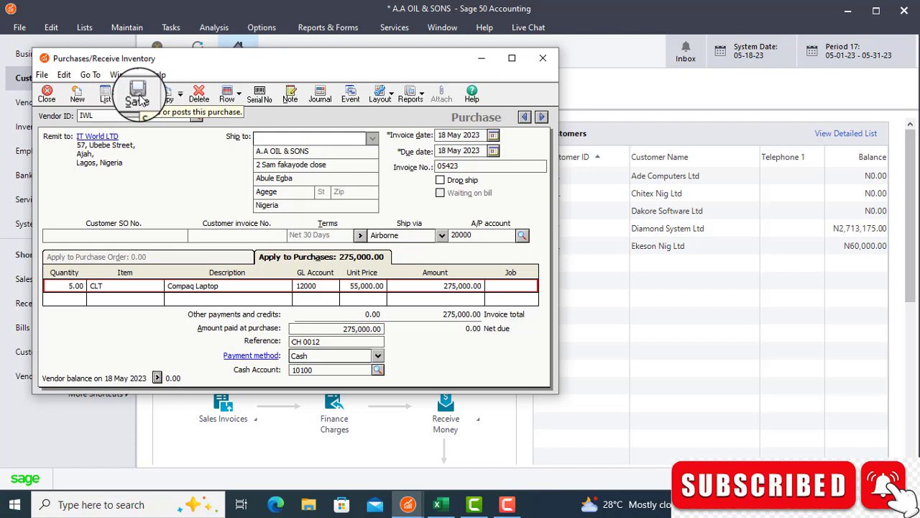
click(141, 97)
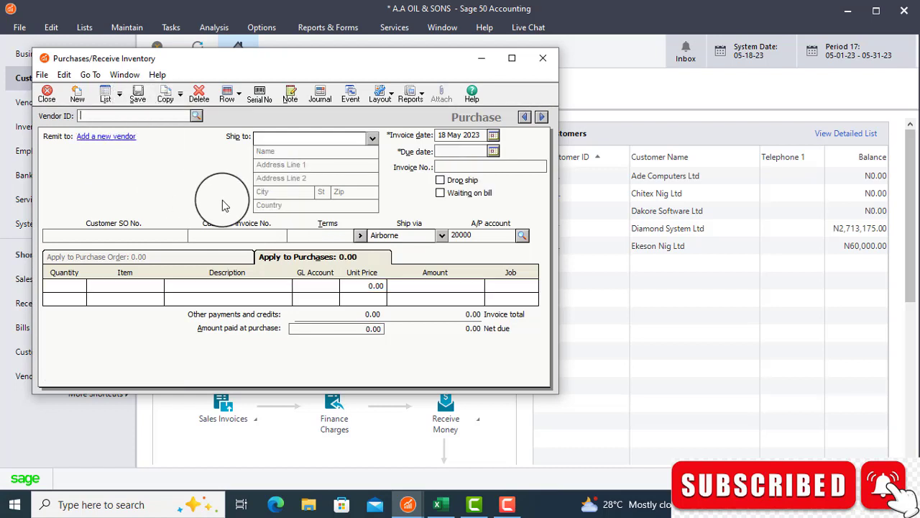